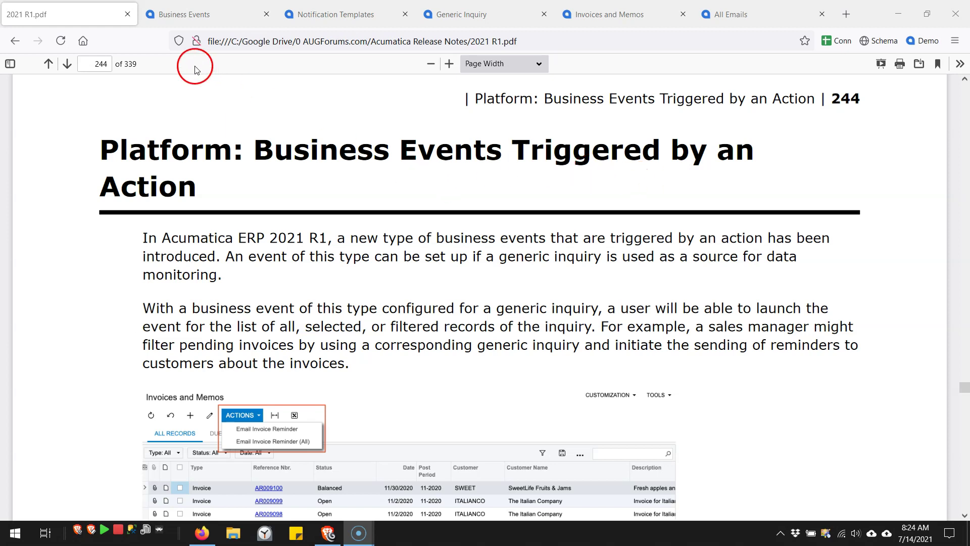
- Open the Overdue Invoice Email business event and check its Trigger by Action type
click(202, 21)
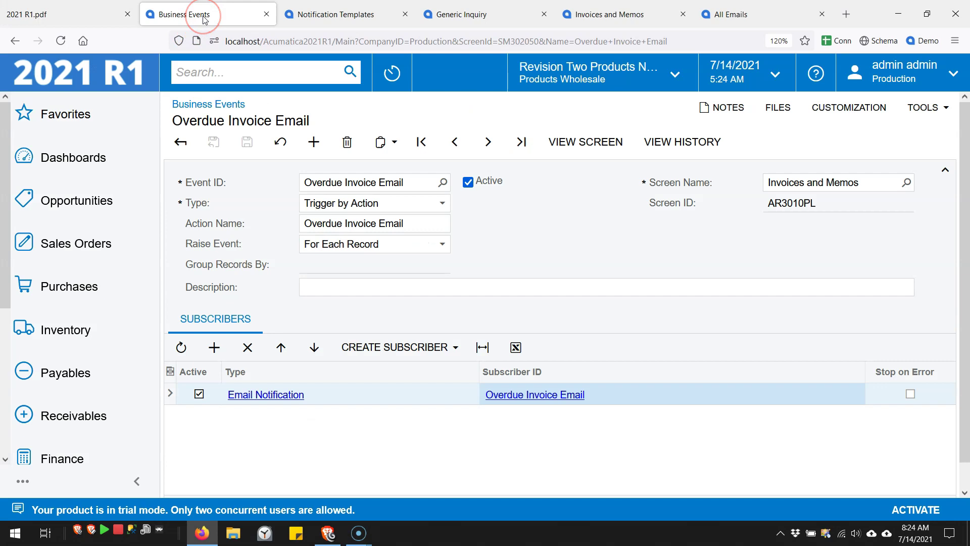
click(398, 203)
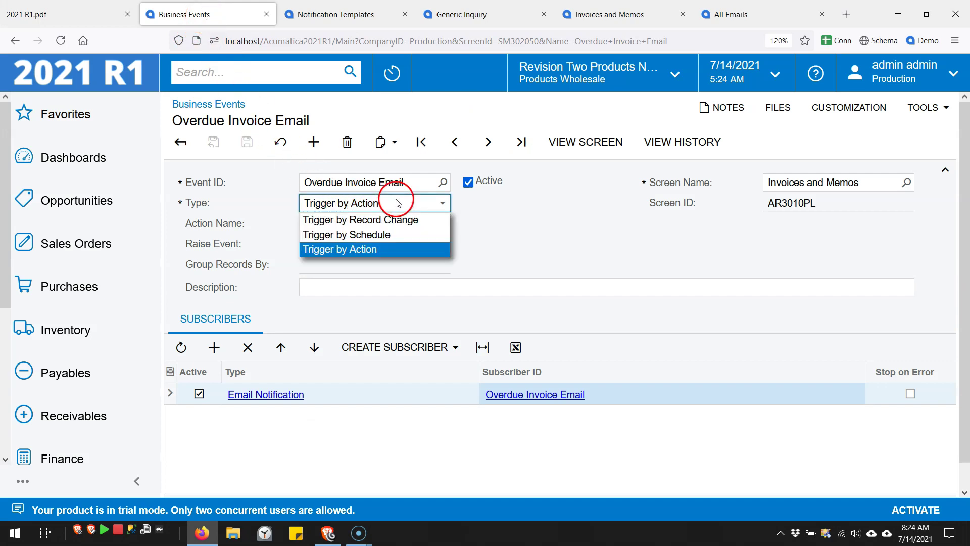
click(386, 253)
click(461, 253)
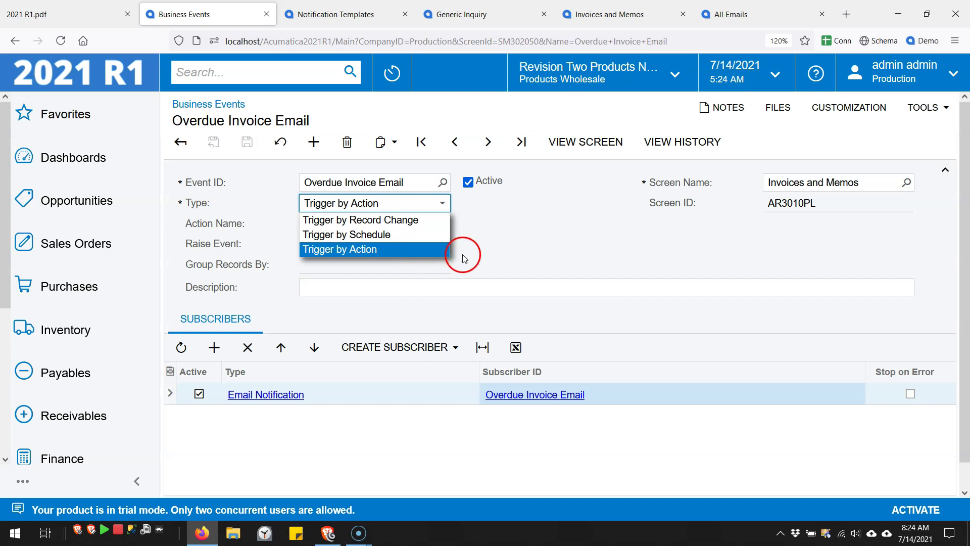
click(492, 261)
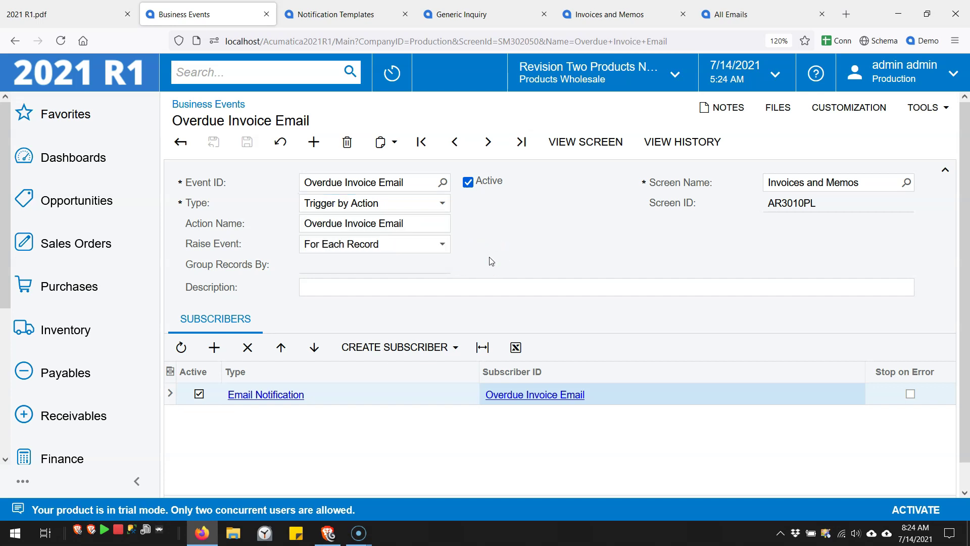
click(516, 258)
- Review the Create Subscriber options without adding a new subscriber
click(733, 222)
click(451, 350)
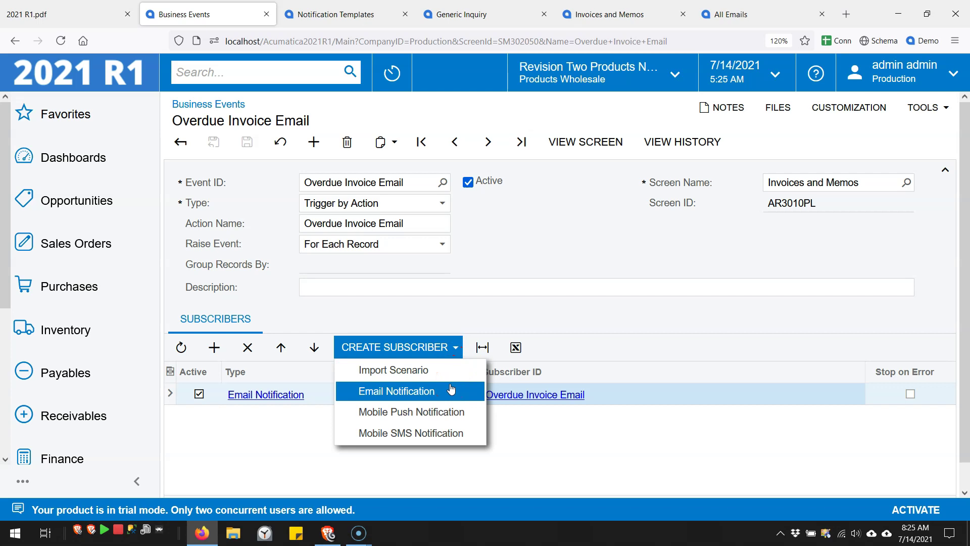
click(595, 341)
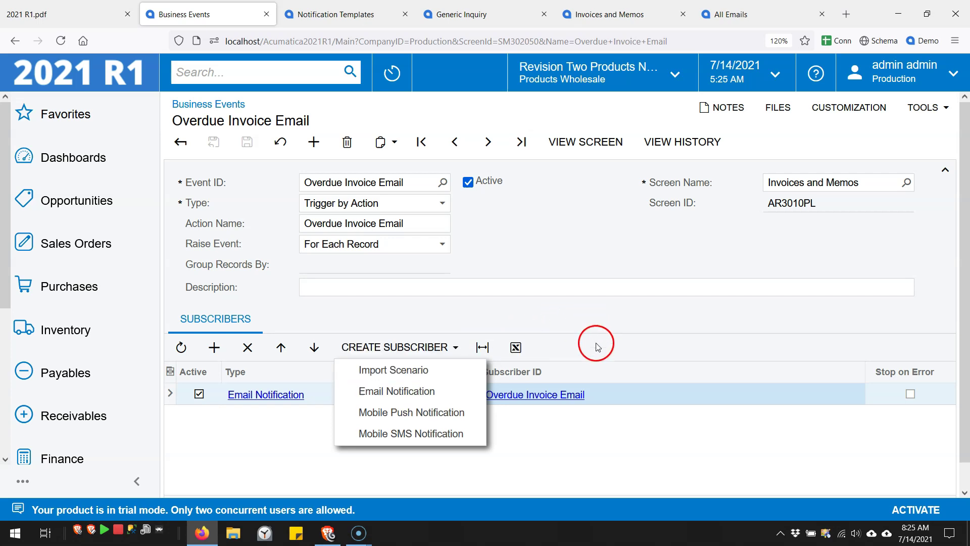
- Open the Overdue Invoice Email notification template and inspect its To recipient formula
click(553, 399)
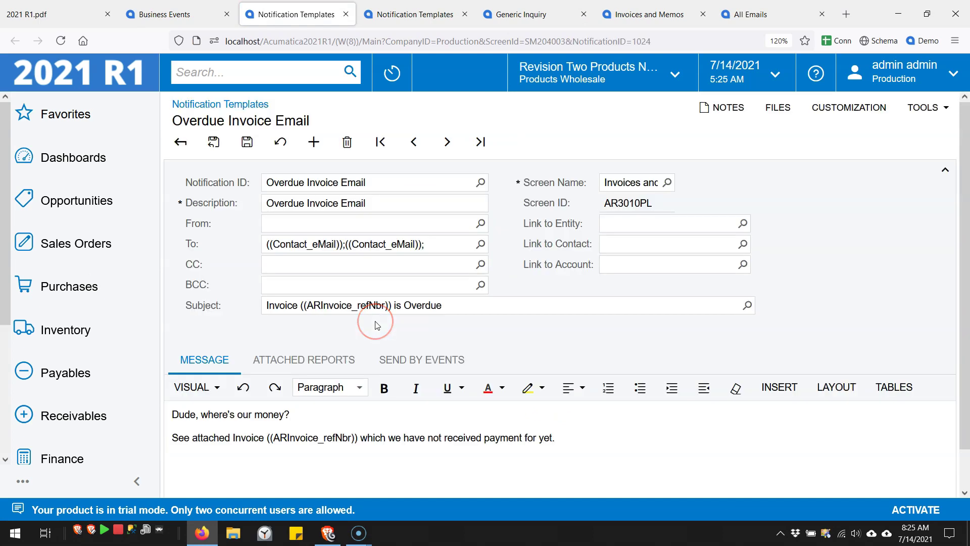
click(443, 245)
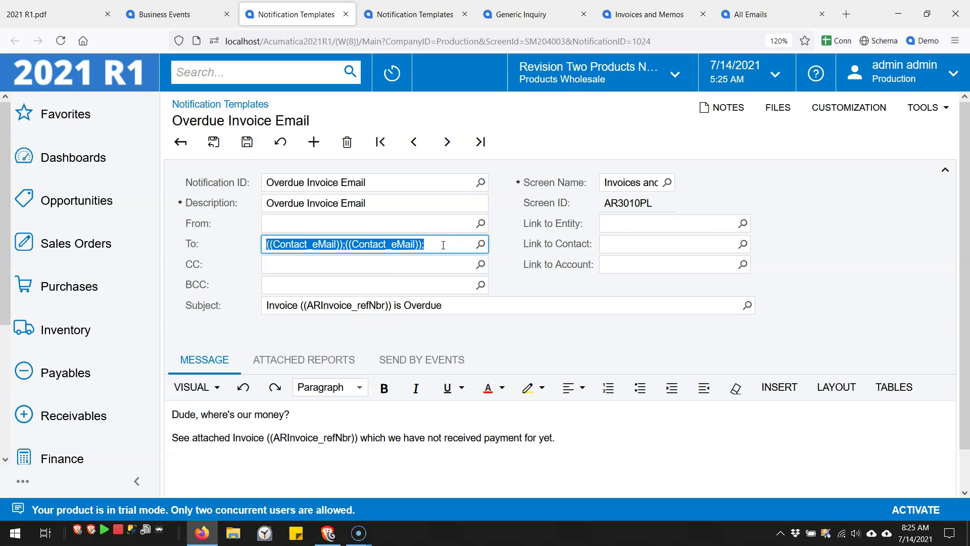
click(521, 17)
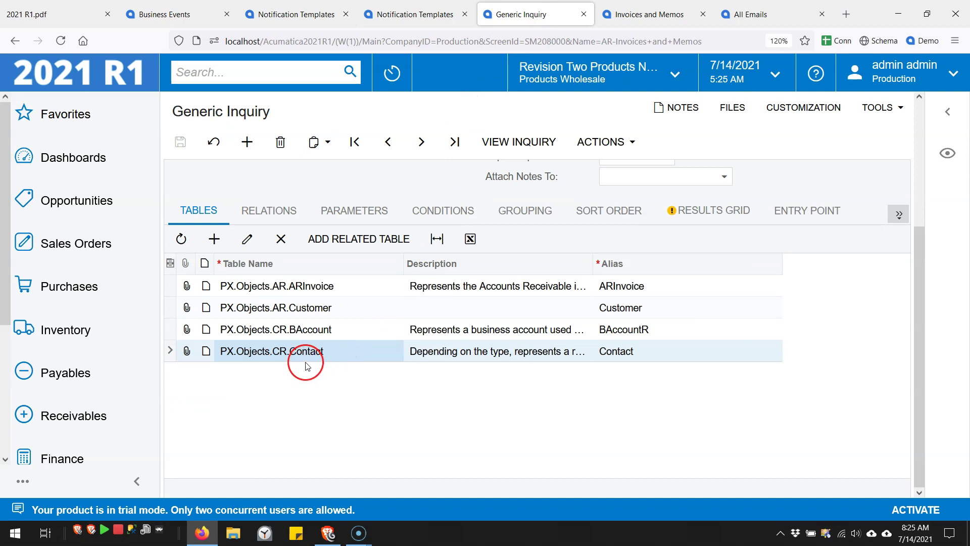
- Review the AR-Invoices and Memos inquiry's Customer-to-Contact relation and its Results Grid fields
click(269, 213)
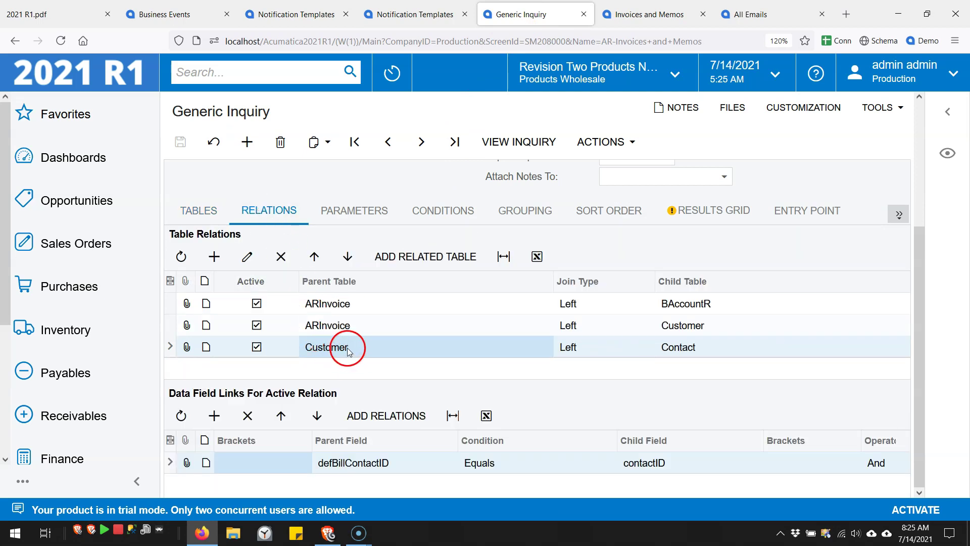
click(347, 462)
click(500, 379)
click(539, 346)
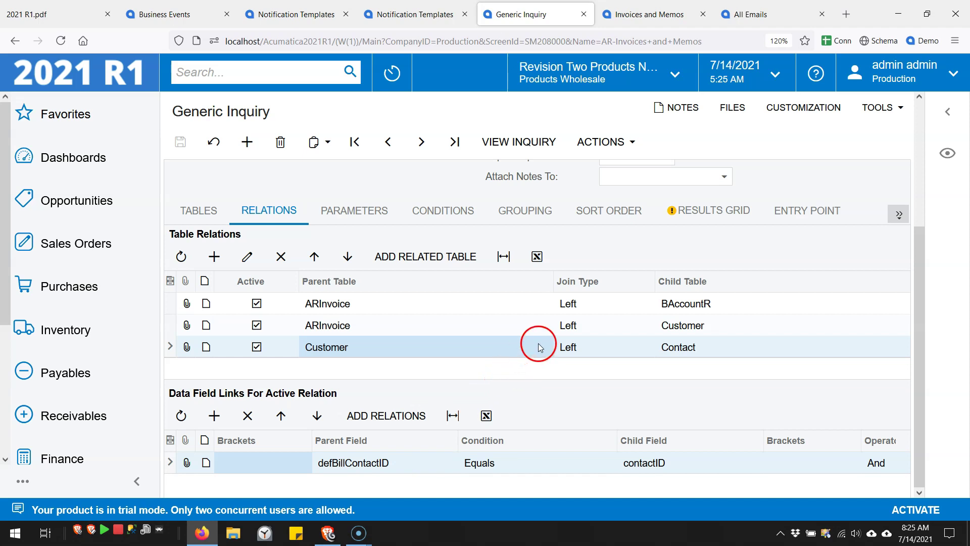
click(685, 211)
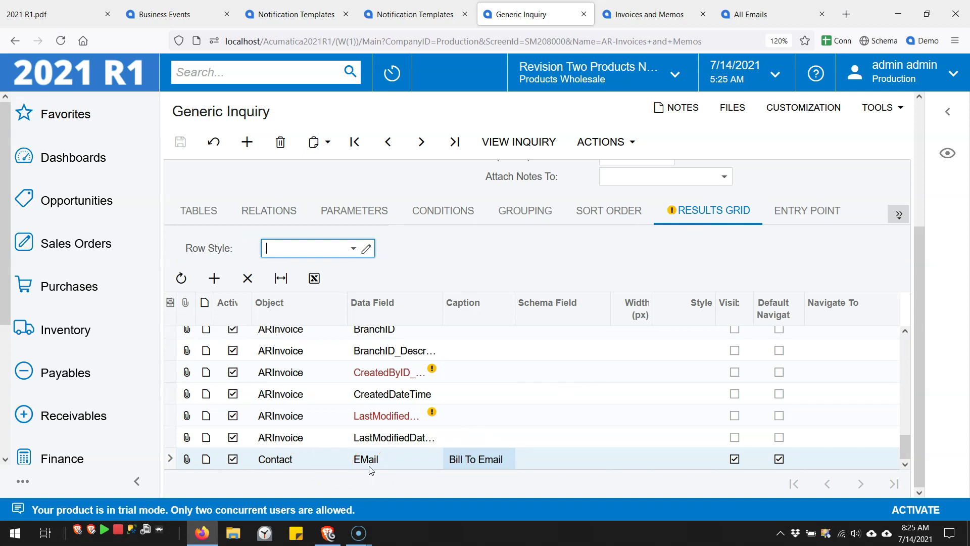
click(286, 8)
click(379, 243)
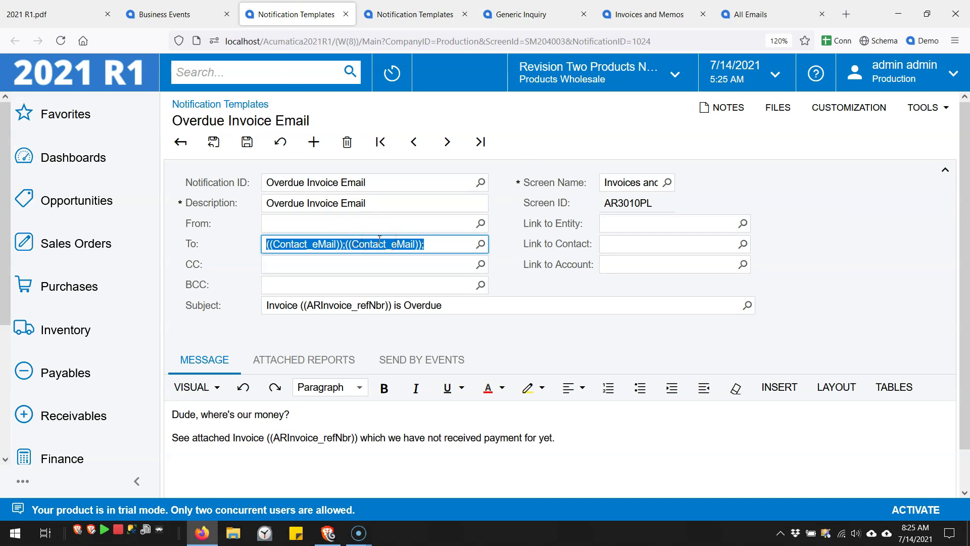
mouse_move(349, 246)
mouse_down()
mouse_move(286, 246)
mouse_move(367, 252)
mouse_up()
drag(408, 298, 298, 303)
click(298, 303)
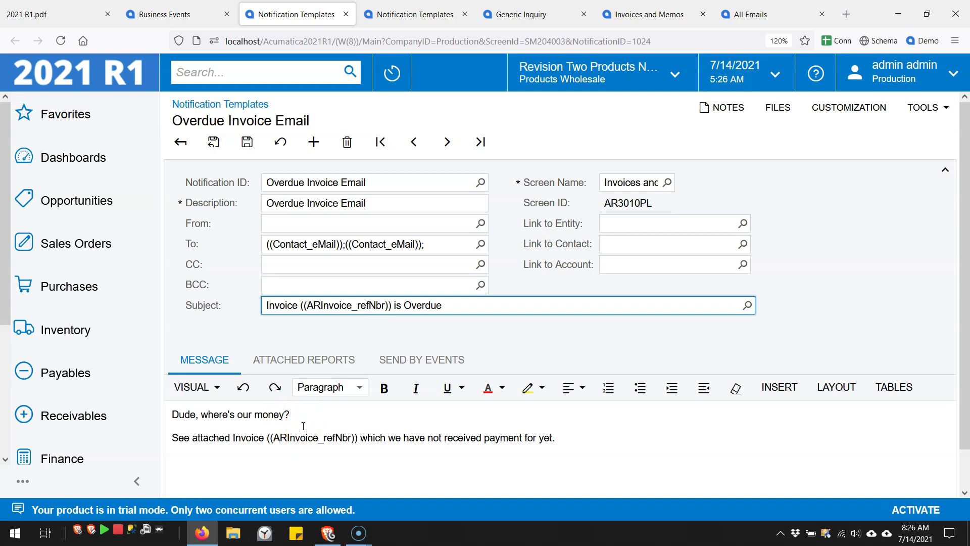
click(310, 363)
scroll(317, 383, down, 2)
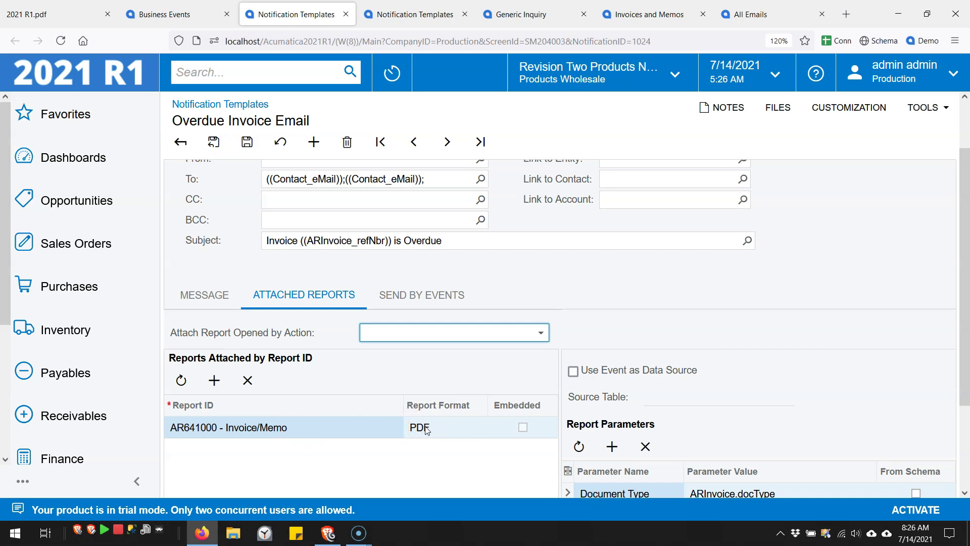
click(514, 16)
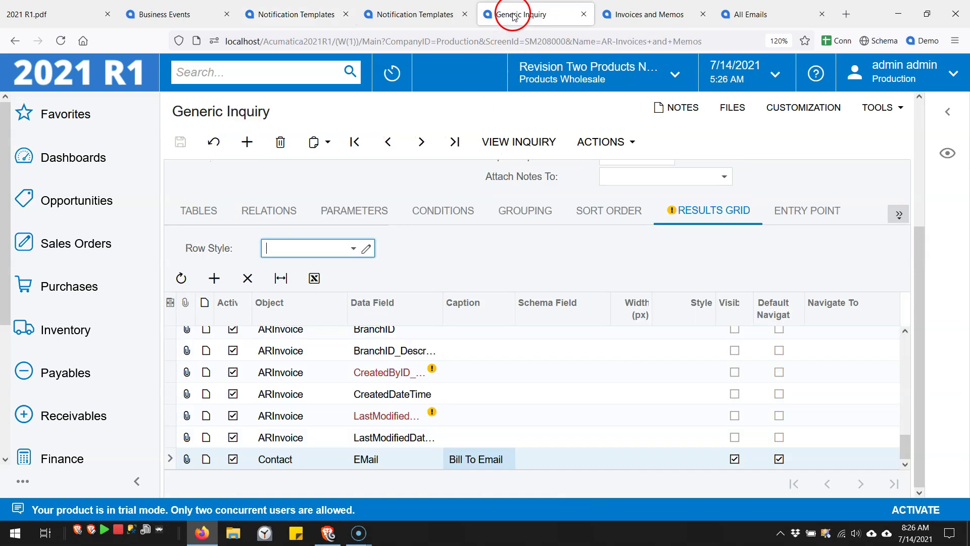
- Show all invoice and memo records and mark invoices AR009209 and AR009208
click(655, 17)
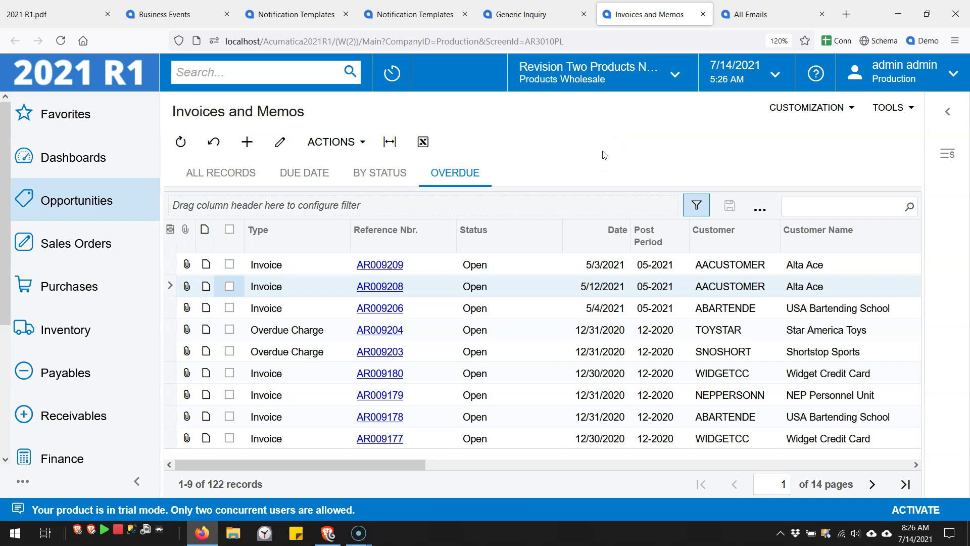
click(217, 174)
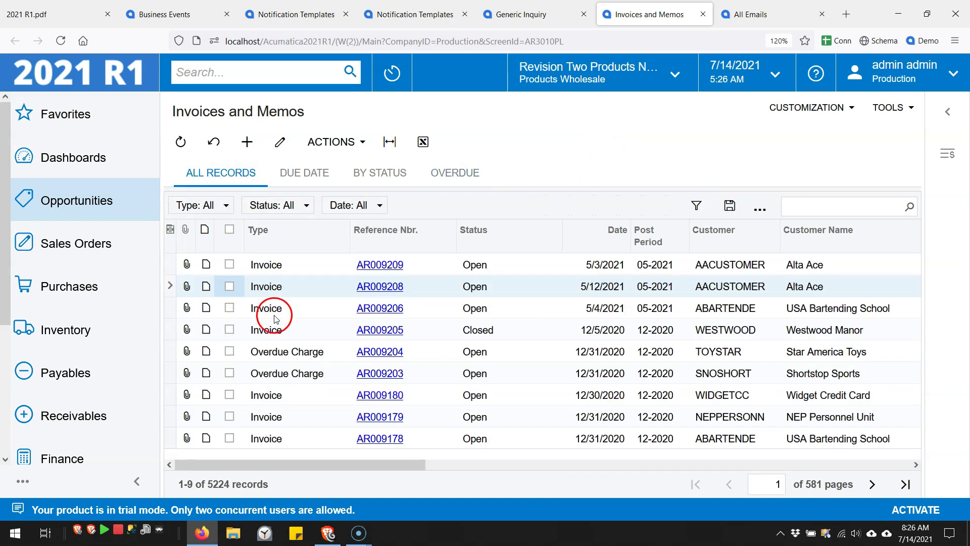
click(229, 265)
click(230, 286)
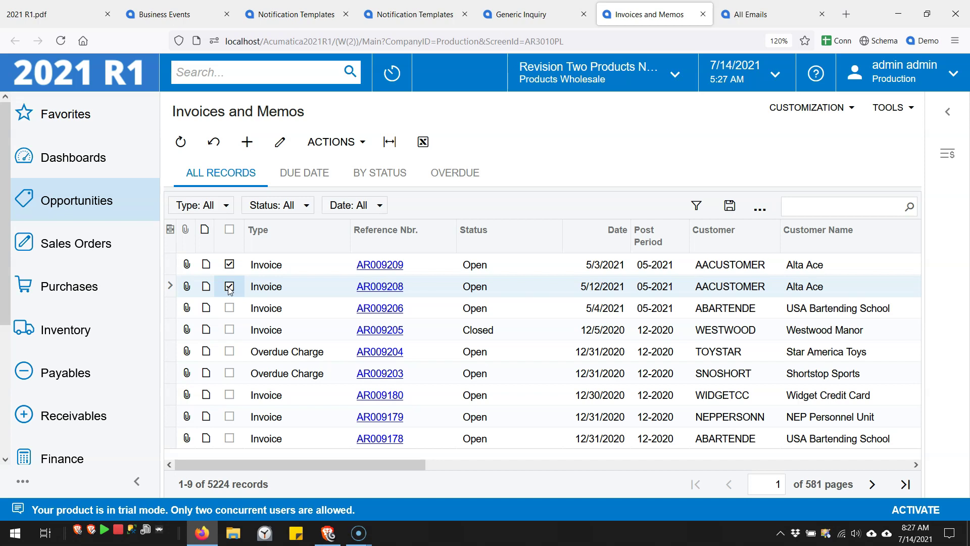
click(257, 287)
click(244, 272)
click(230, 279)
click(266, 282)
- Trigger Overdue Invoice Email from ACTIONS on marked invoices AR009209 and AR009208
click(343, 143)
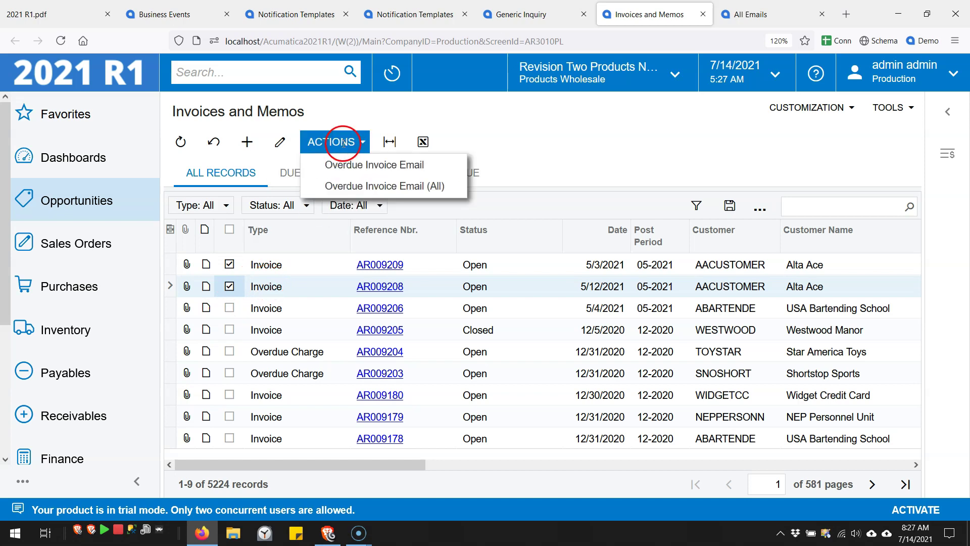
click(433, 164)
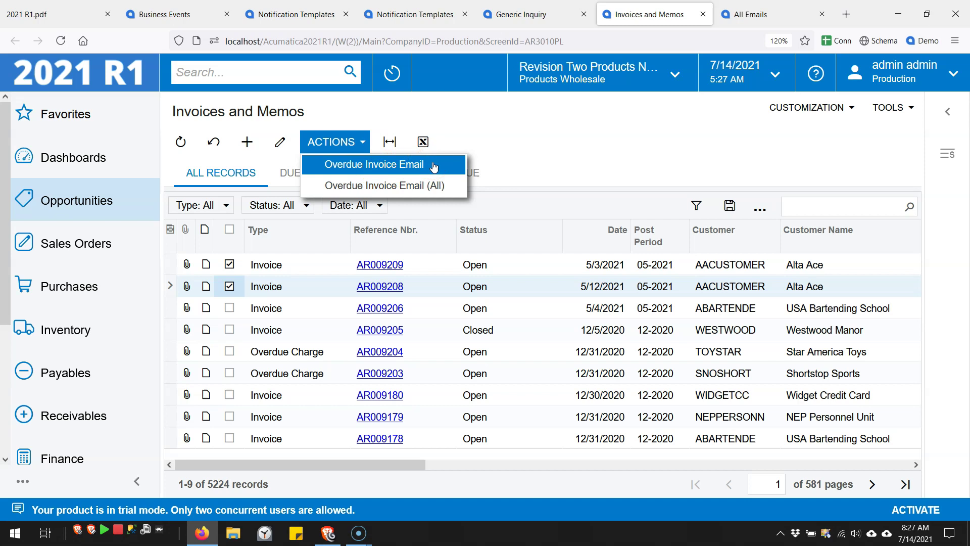
click(444, 169)
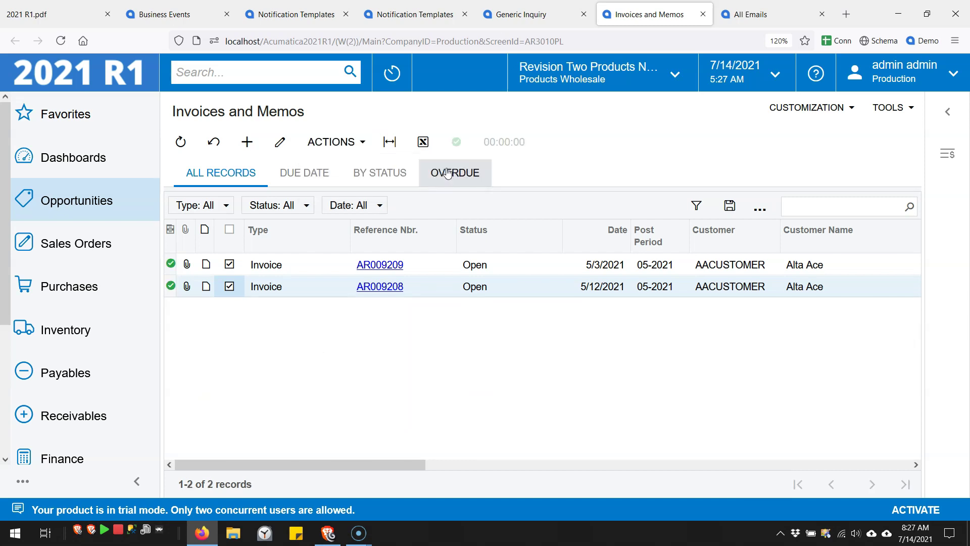
click(527, 201)
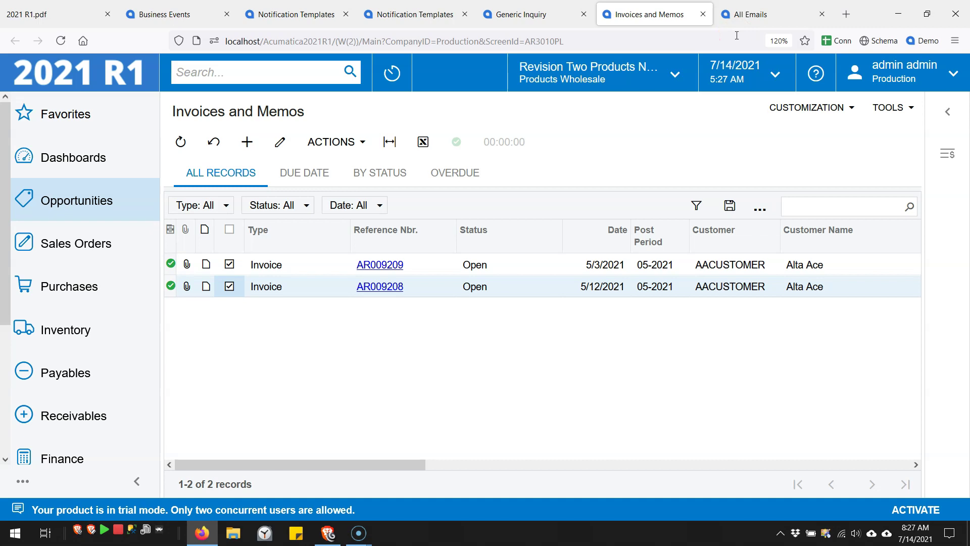
click(753, 17)
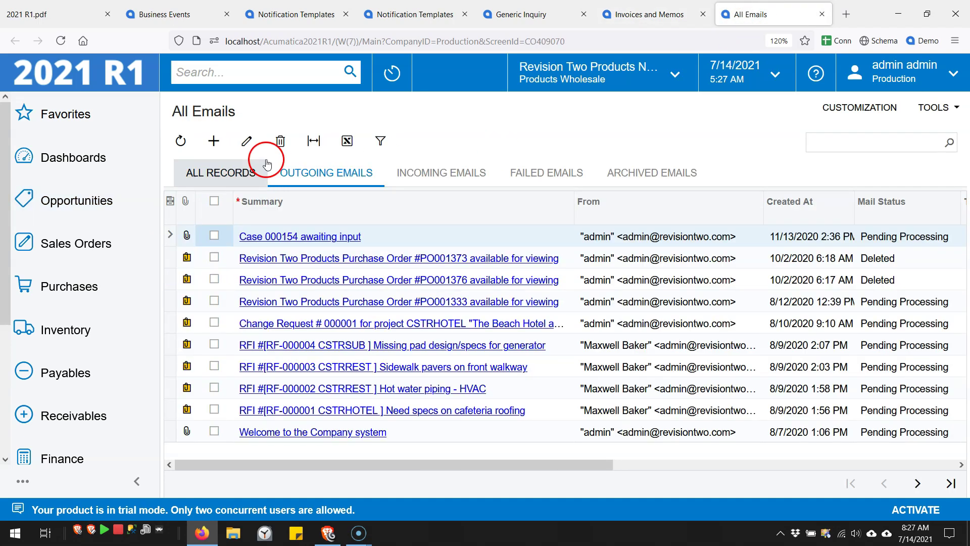
- Refresh All Emails and review the 'Invoice AR009209 is Overdue' email's recipient, subject and body
click(181, 142)
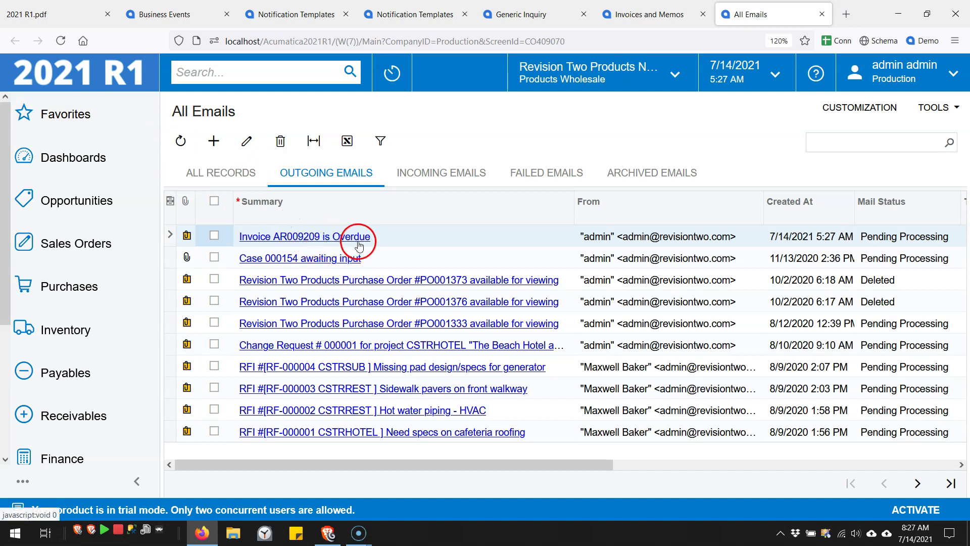
click(322, 235)
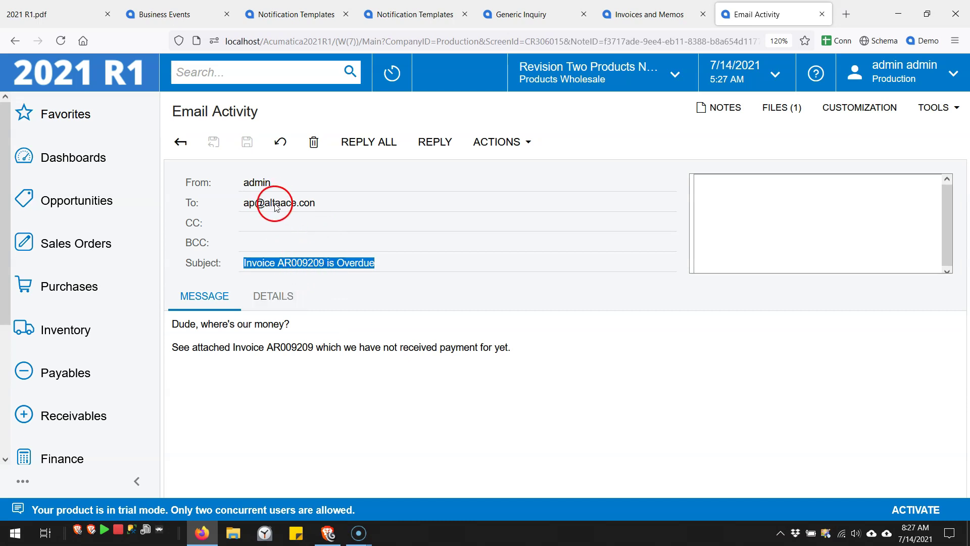
click(320, 207)
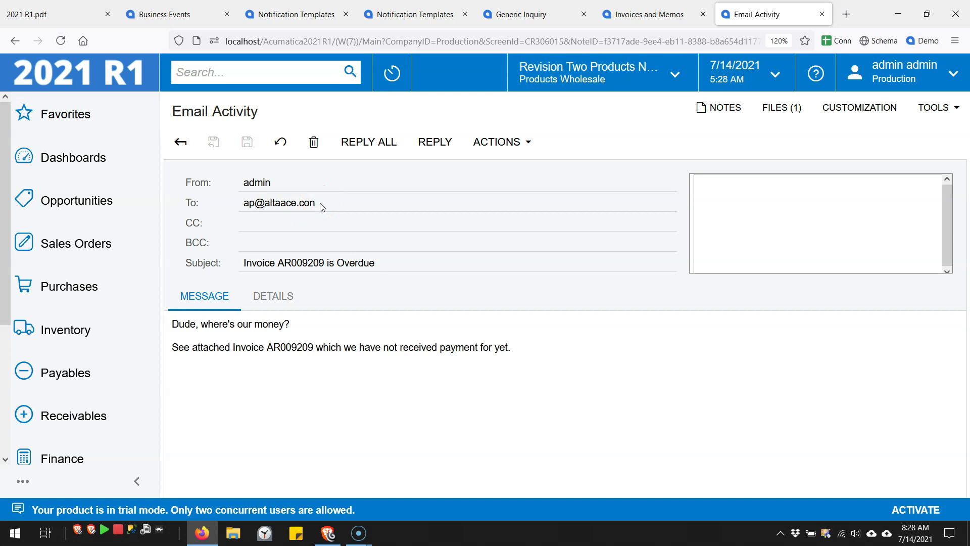
click(315, 252)
double_click(282, 346)
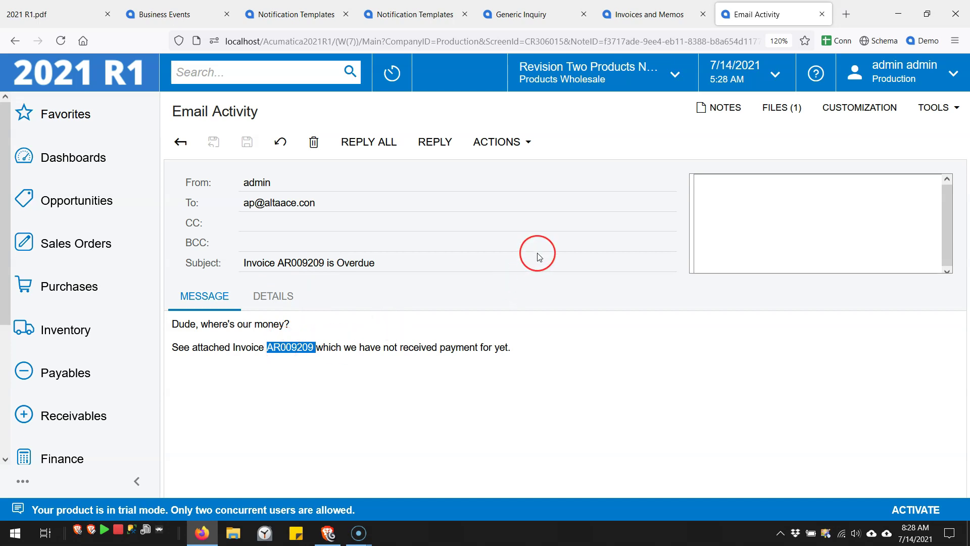
- View the attached ARInvoice PDF for AR009209, then go back to the All Emails list
click(777, 120)
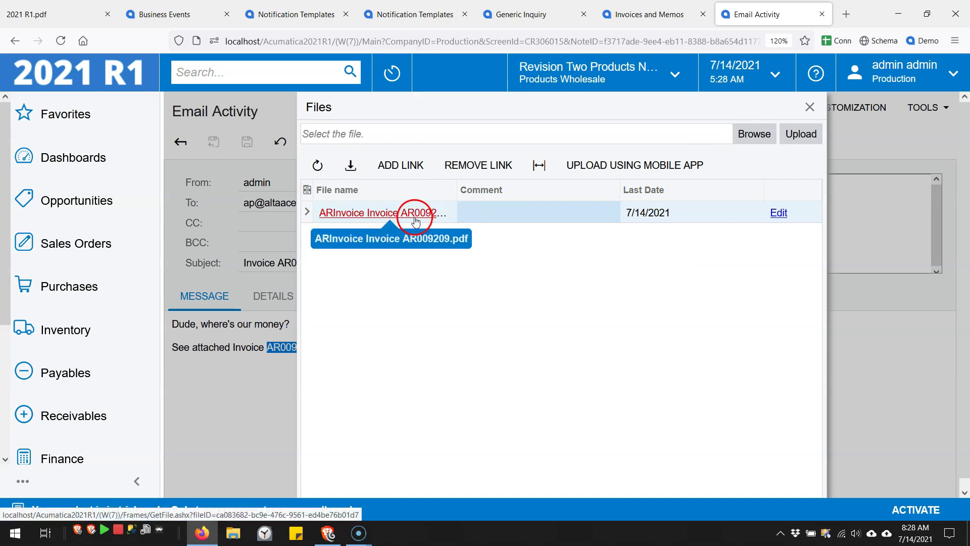
click(416, 221)
scroll(423, 300, down, 1)
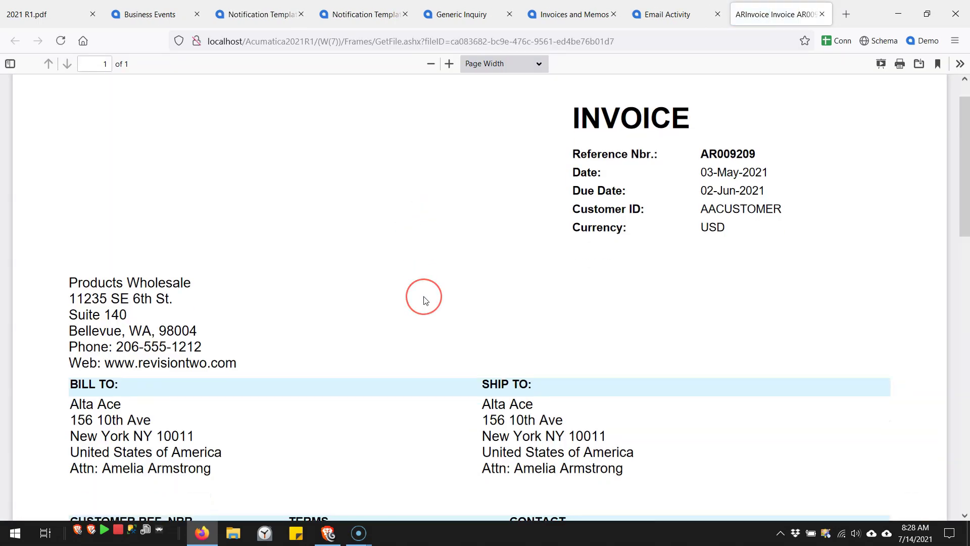
scroll(424, 299, down, 2)
click(823, 14)
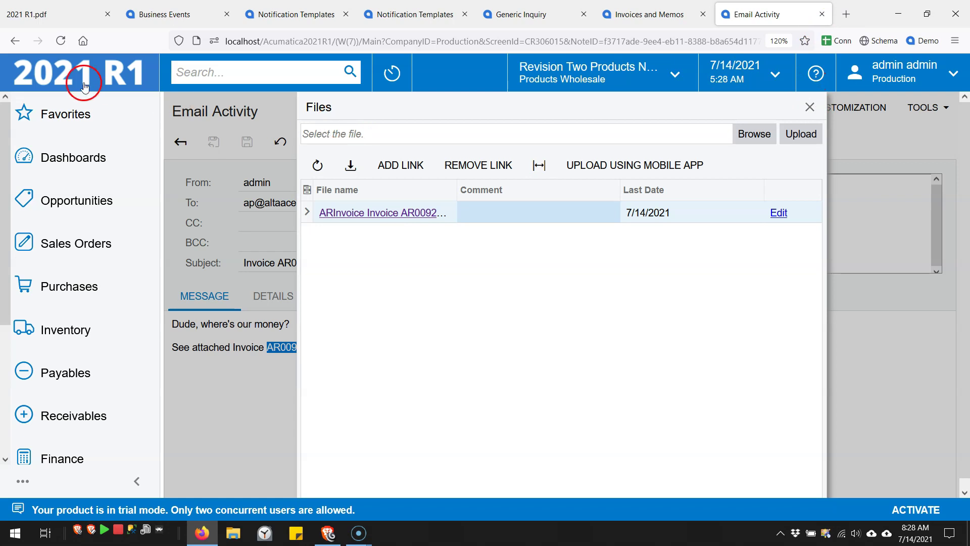
click(810, 107)
click(194, 147)
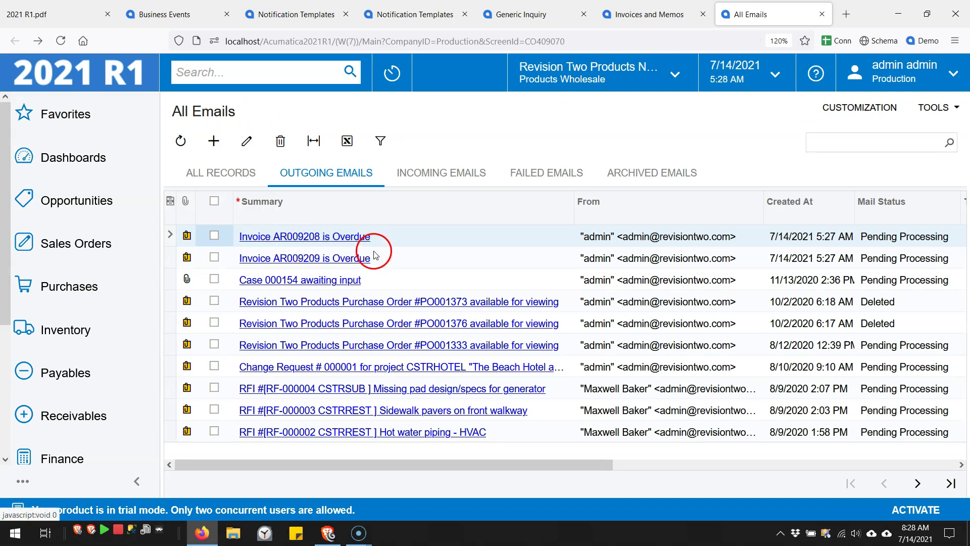
- Return to Invoices and Memos and cancel to clear the AR009209 and AR009208 selection
click(413, 239)
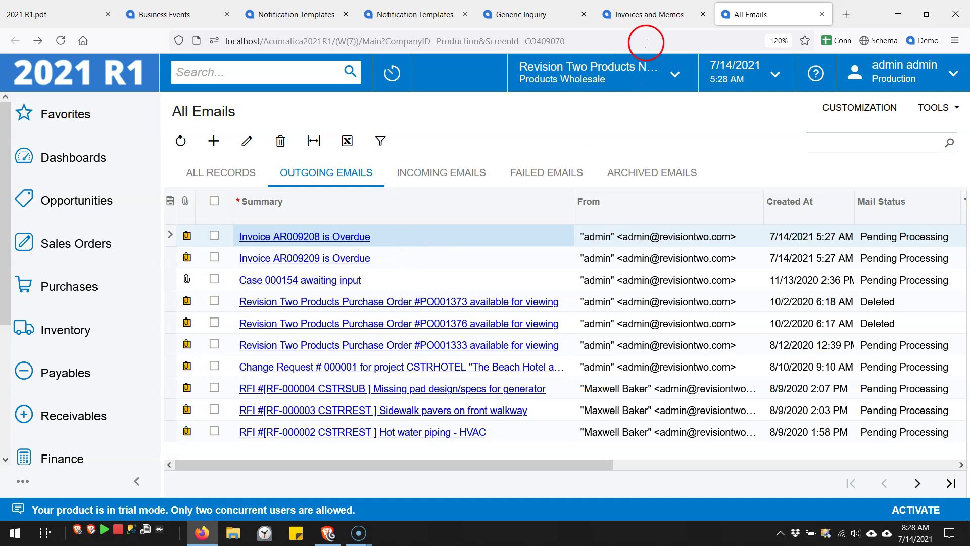
click(657, 20)
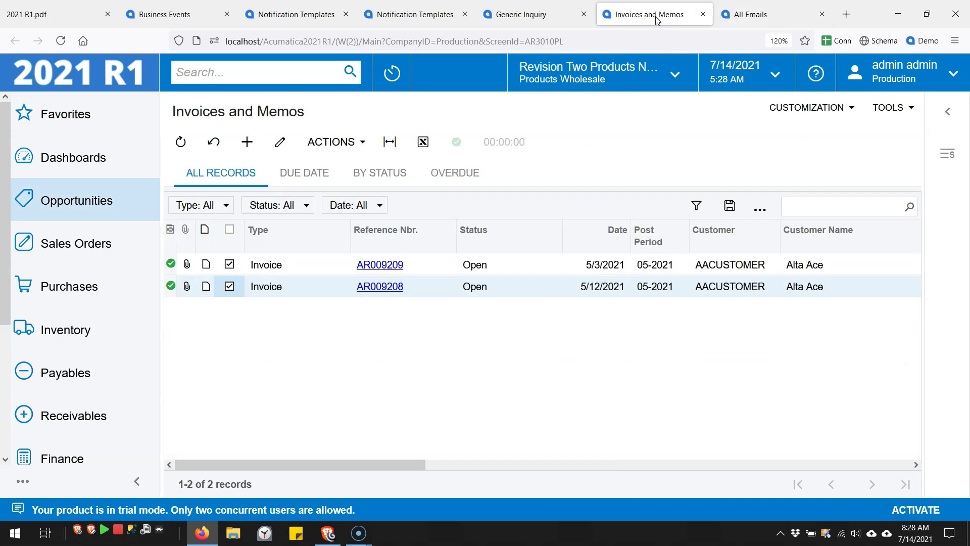
click(214, 147)
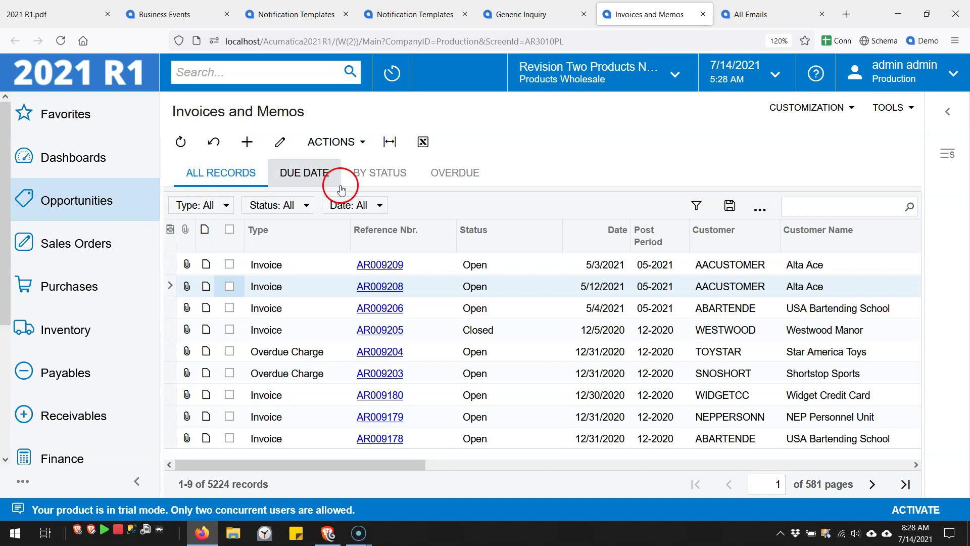
- Filter to OVERDUE invoices and view its Due Date overdue, Status Open conditions
click(466, 185)
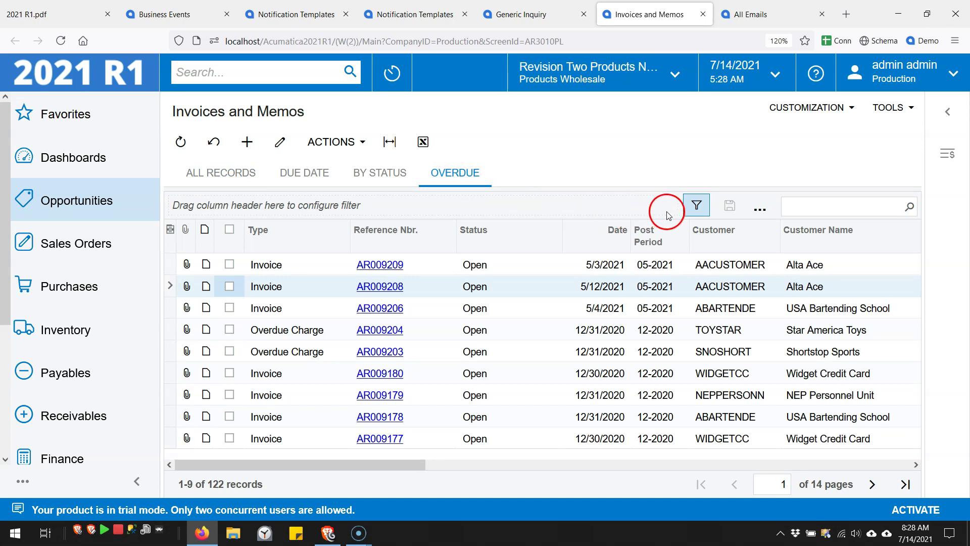
click(696, 205)
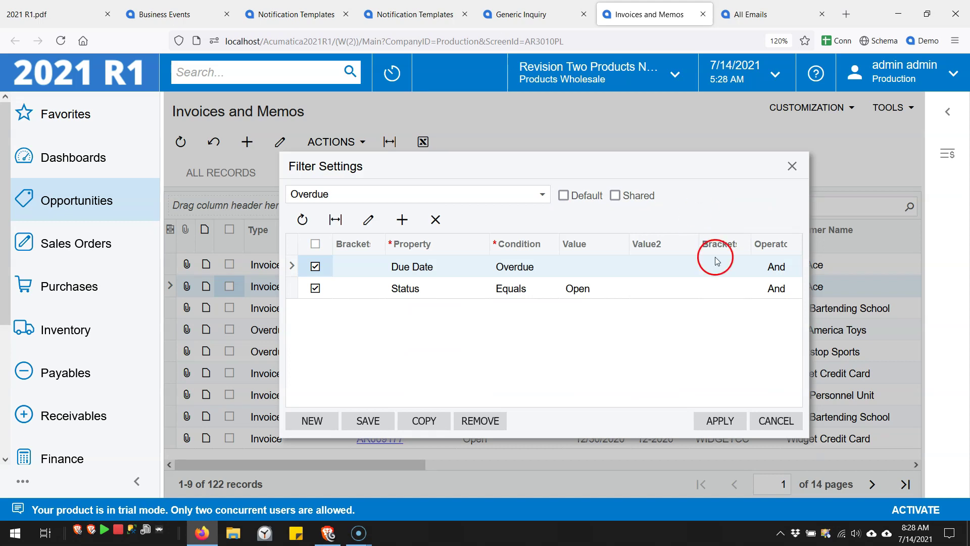
click(783, 422)
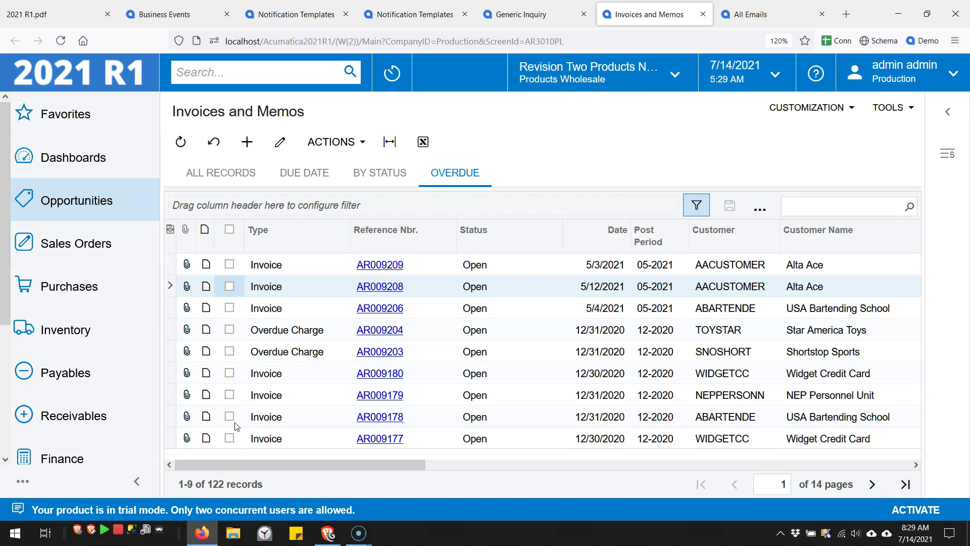
- Run Overdue Invoice Email (All) from ACTIONS for all 122 overdue invoices
click(363, 143)
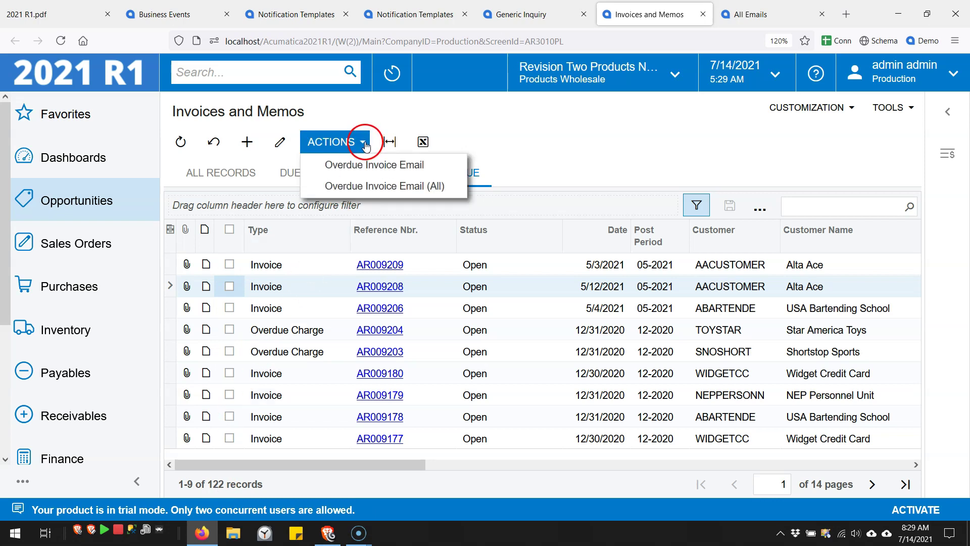
click(384, 192)
click(388, 187)
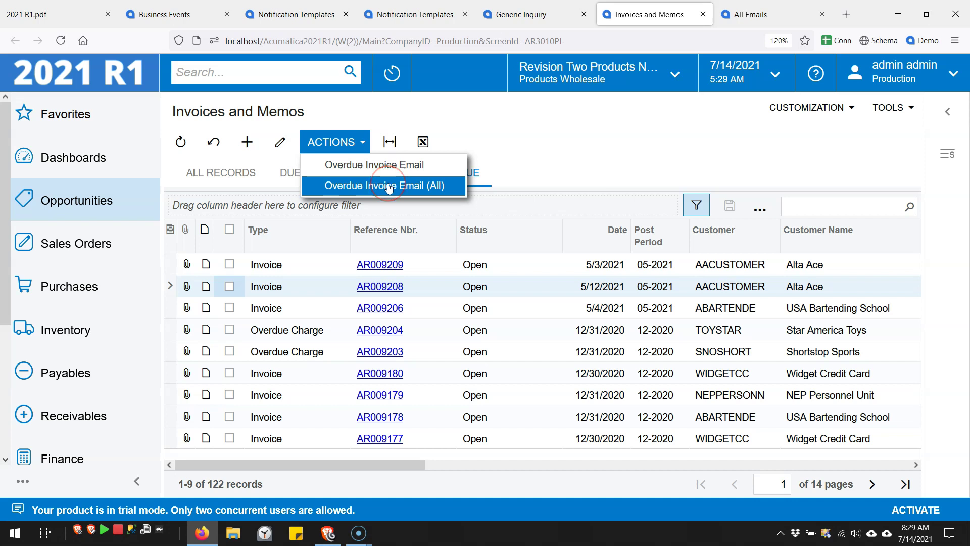
click(388, 187)
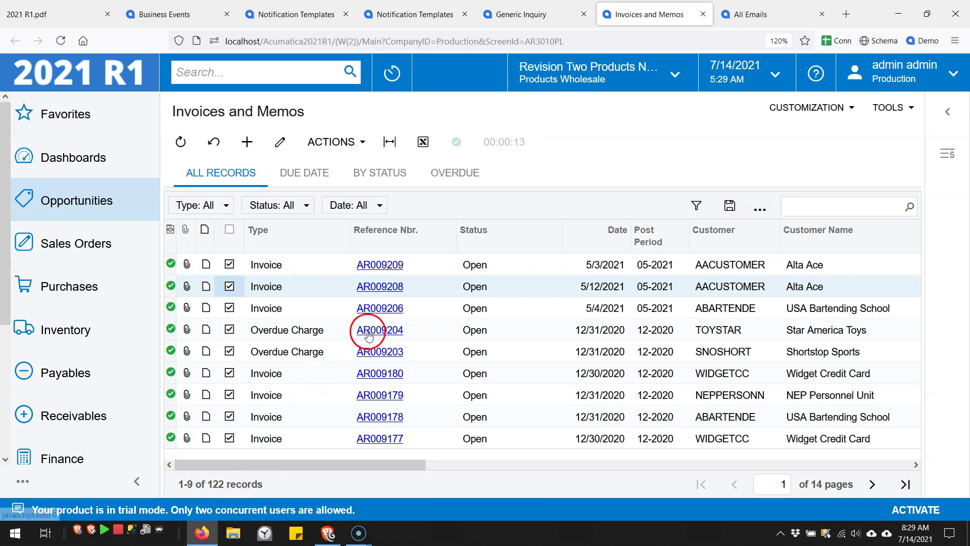
- Refresh All Emails to show pending overdue notices for invoices AR009158 through AR009167
click(765, 13)
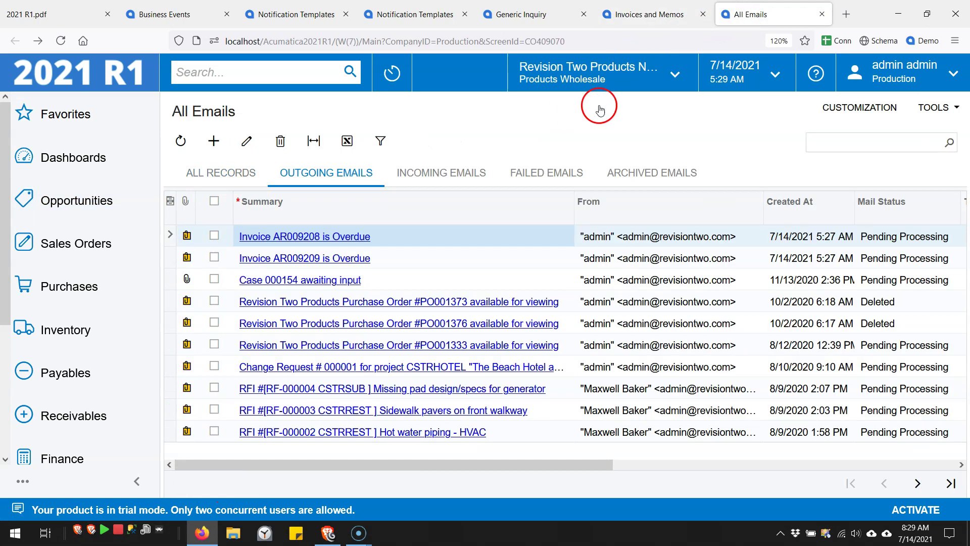
click(181, 141)
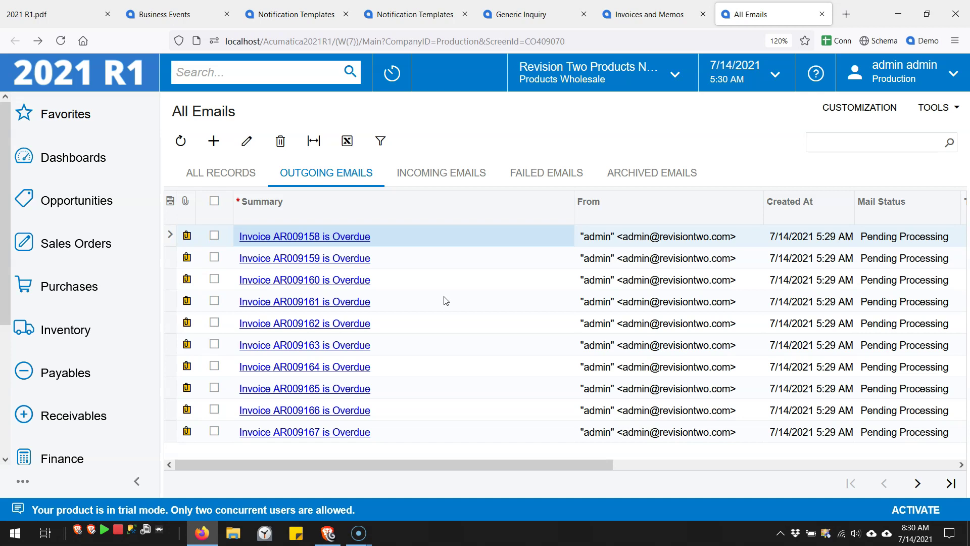
- Return to the Overdue Invoice Email event and review its trigger types, keeping Trigger by Action
click(164, 21)
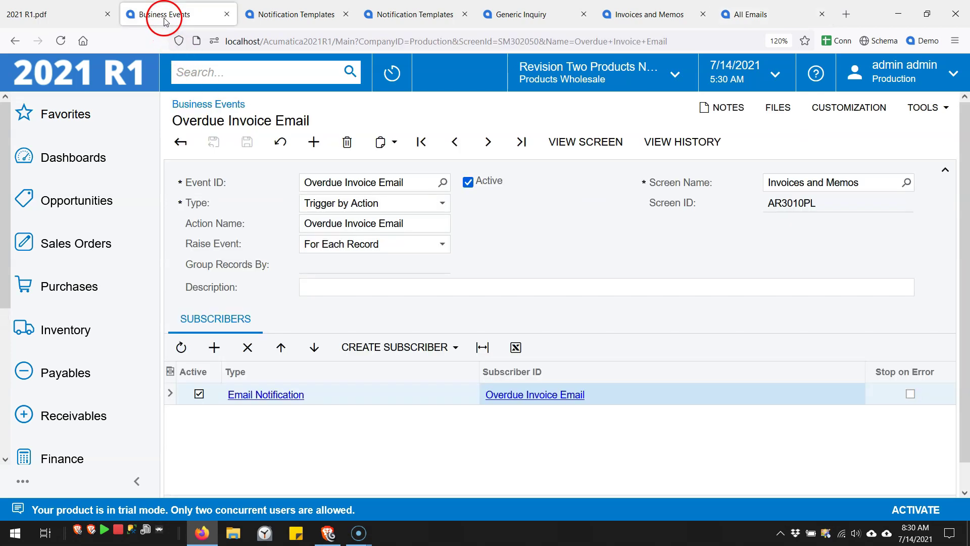
click(424, 204)
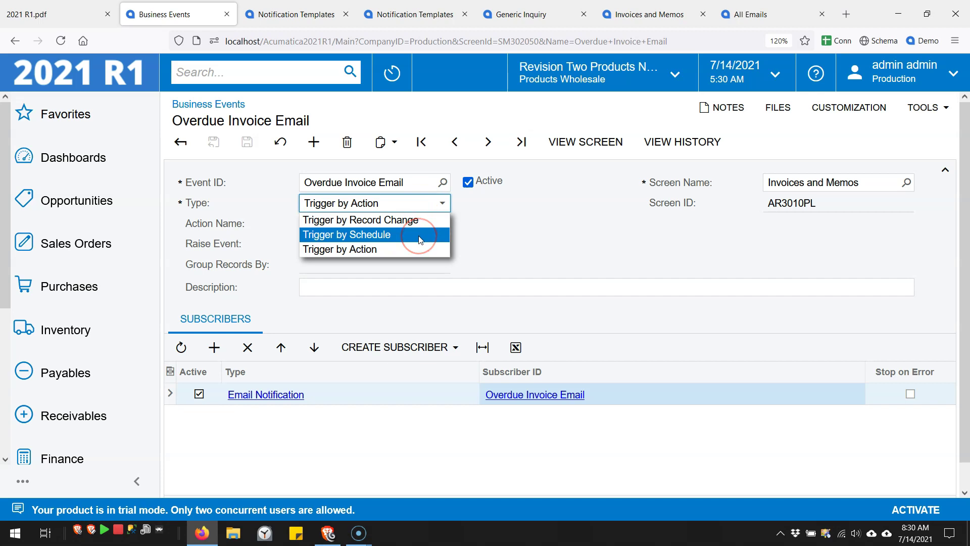